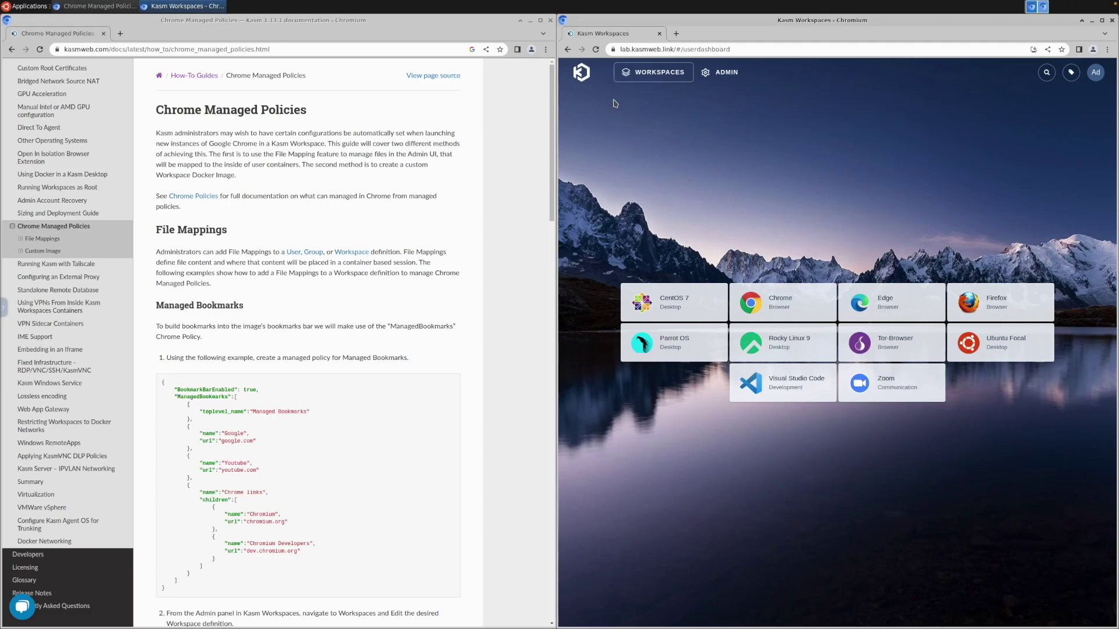
- Switch from the workspace launcher to the Admin dashboard with usage statistics
click(721, 71)
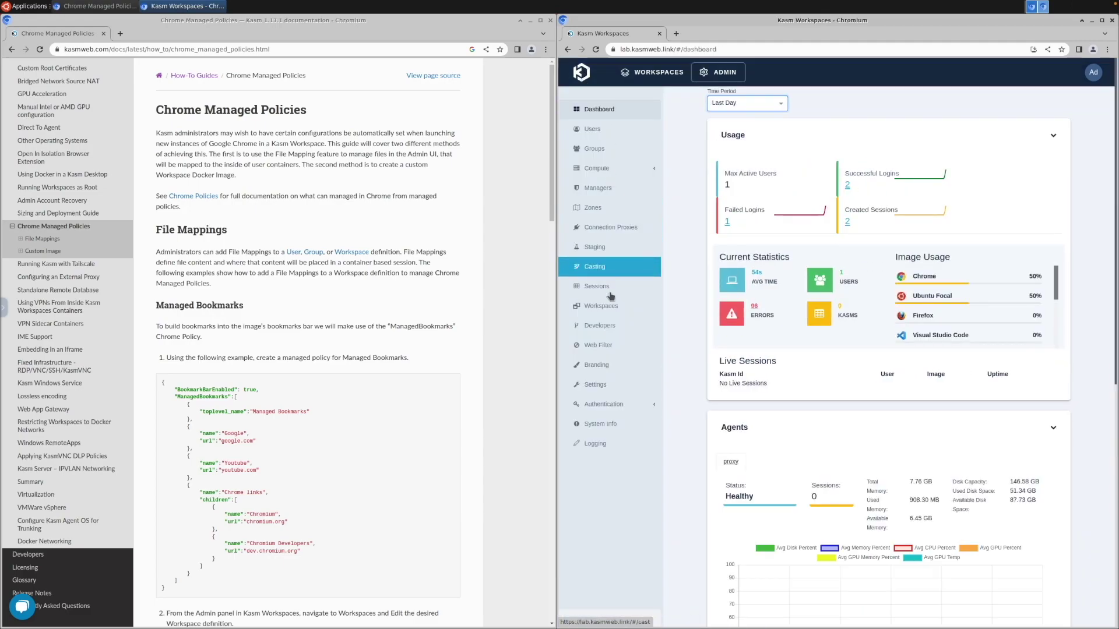
- Open the Chrome workspace for editing from the Workspaces list
click(625, 308)
click(1034, 219)
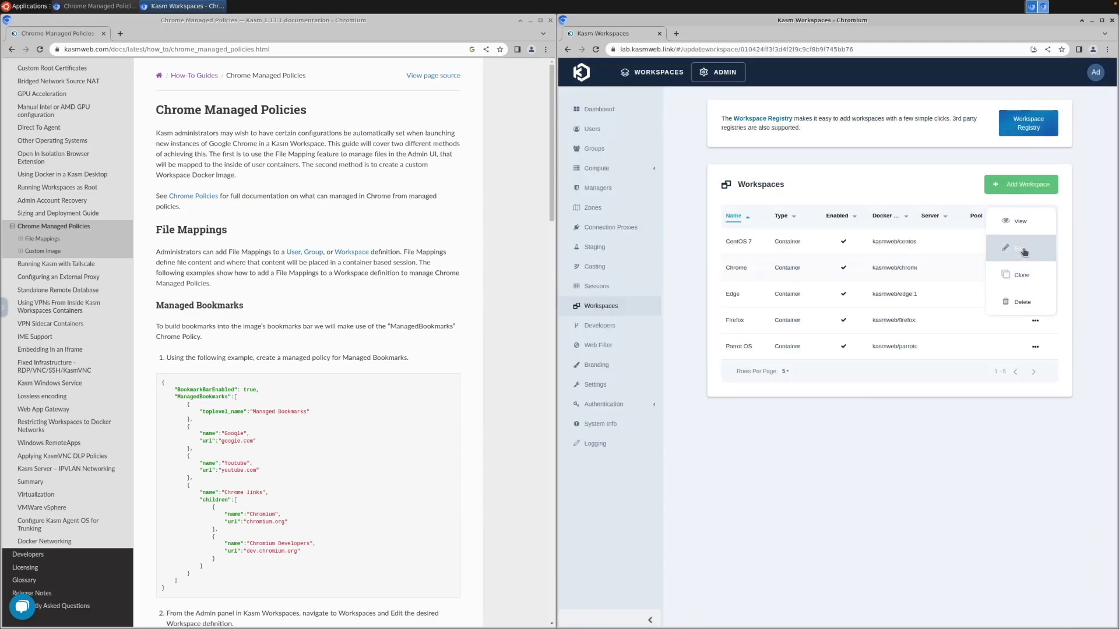
click(1018, 248)
scroll(743, 329, down, 3)
scroll(743, 330, down, 3)
scroll(743, 330, down, 2)
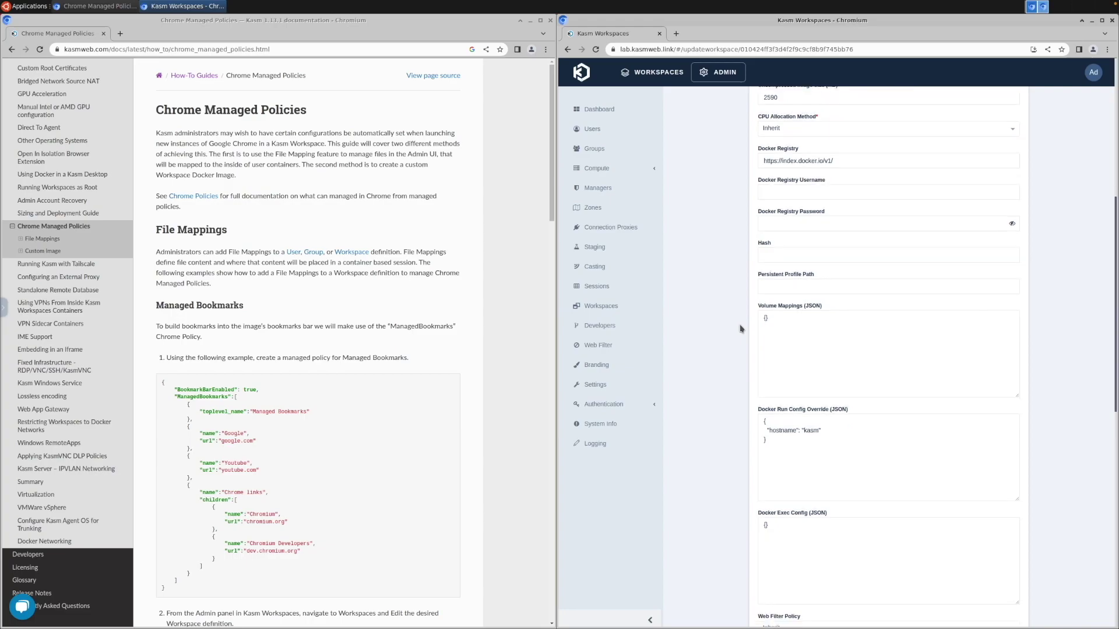
scroll(392, 356, down, 1)
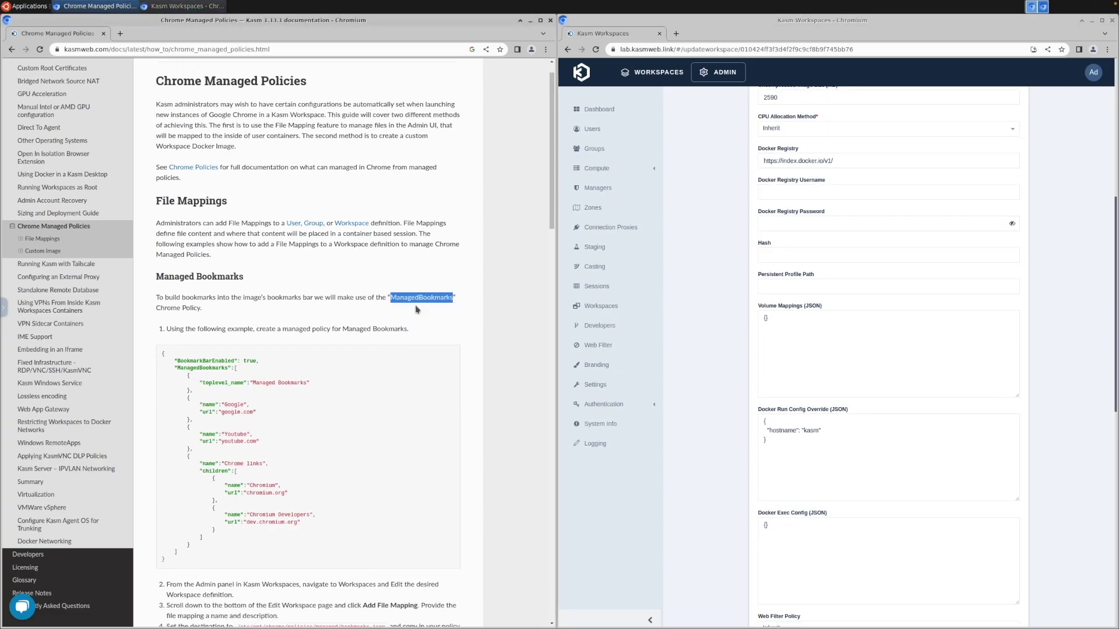
scroll(367, 338, down, 3)
scroll(367, 338, up, 1)
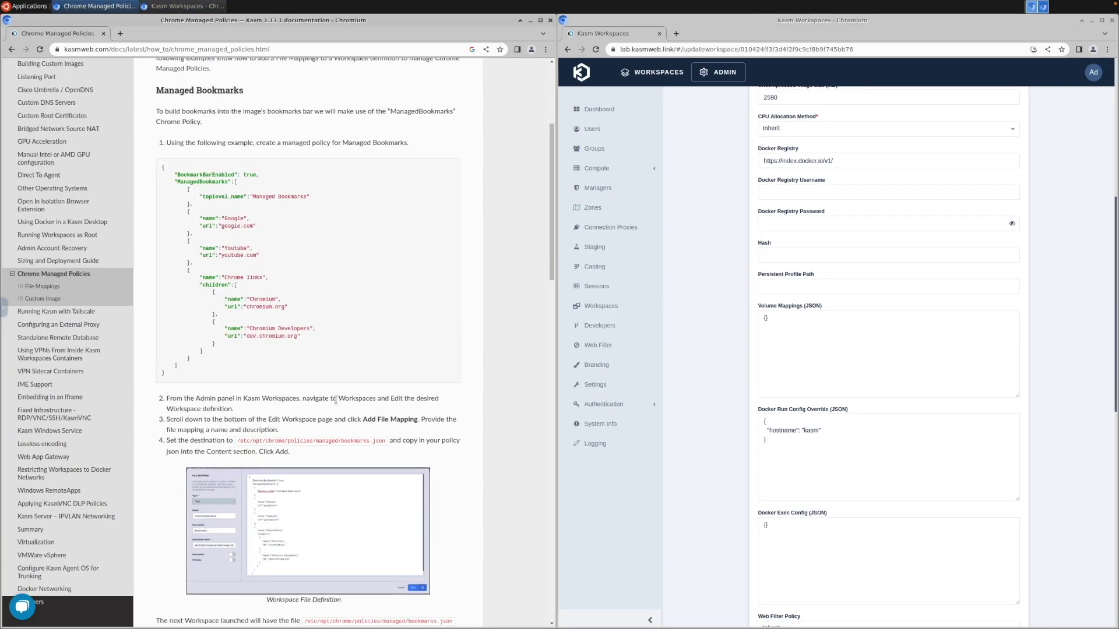
drag(363, 420, 425, 420)
- Add a new Text file mapping and start entering the name 'Chrome Bookmarks'
click(465, 424)
scroll(822, 433, down, 5)
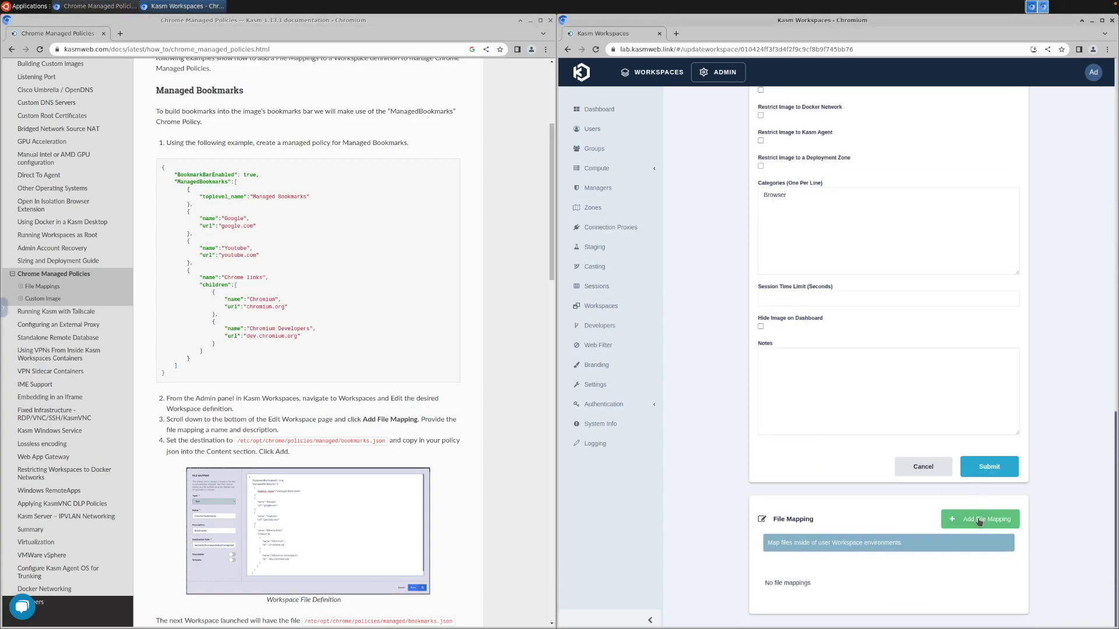
click(978, 522)
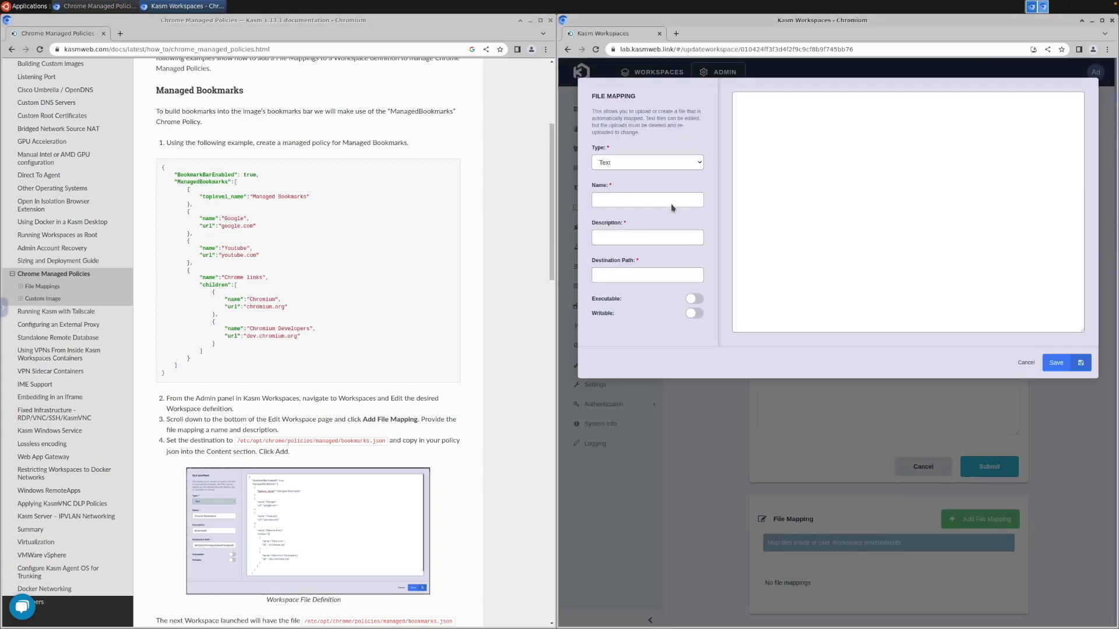
click(647, 164)
click(637, 175)
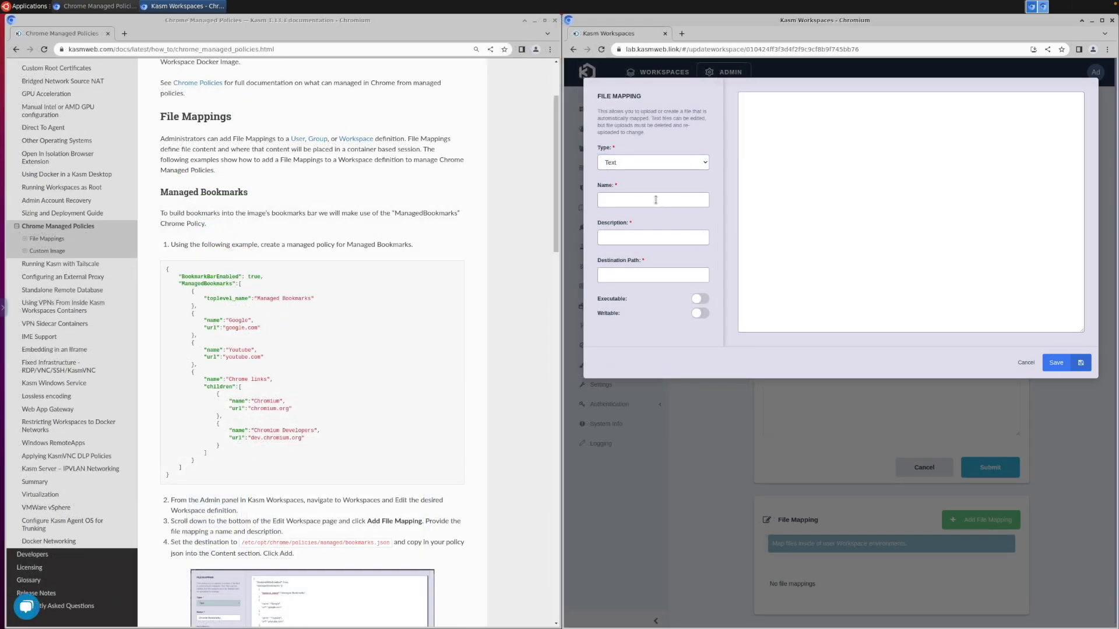
click(655, 199)
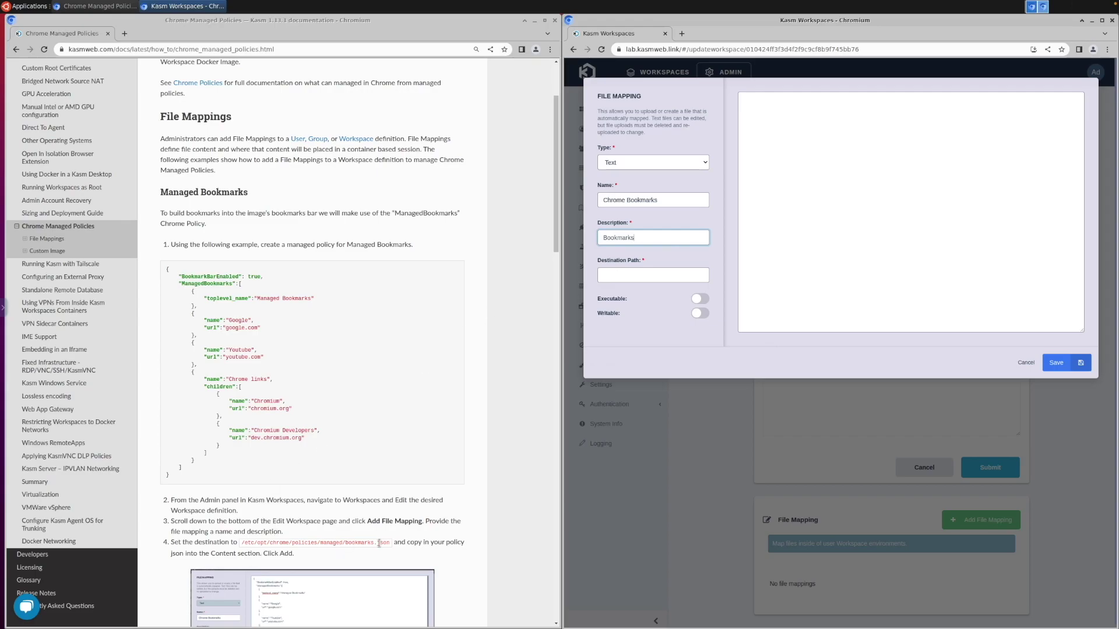
- Set the mapping destination to /etc/opt/chrome/policies/managed/bookmarks.json, copied from the guide
drag(390, 543, 244, 542)
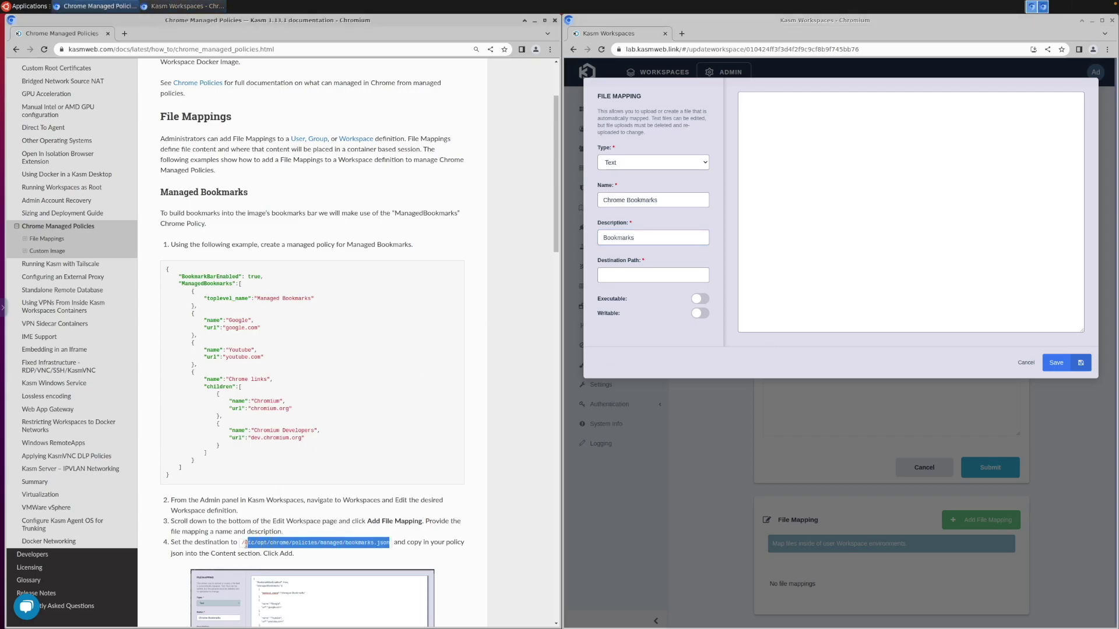
right_click(246, 543)
click(271, 548)
right_click(645, 274)
click(673, 329)
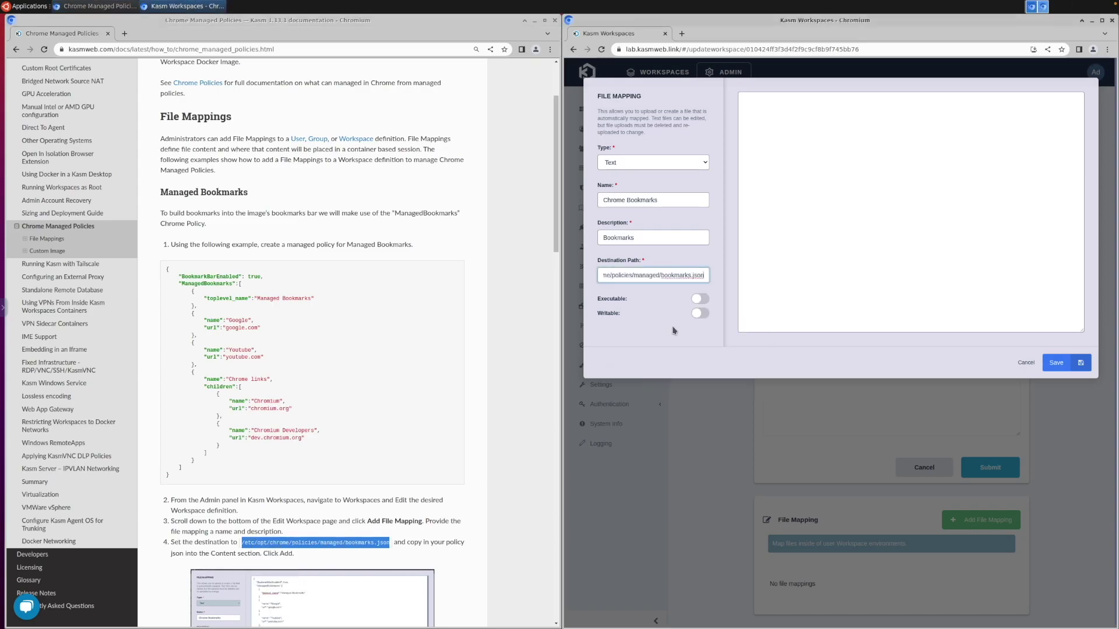
click(799, 142)
- Paste the managed bookmarks JSON from the guide as file content and save the mapping
drag(172, 476, 167, 270)
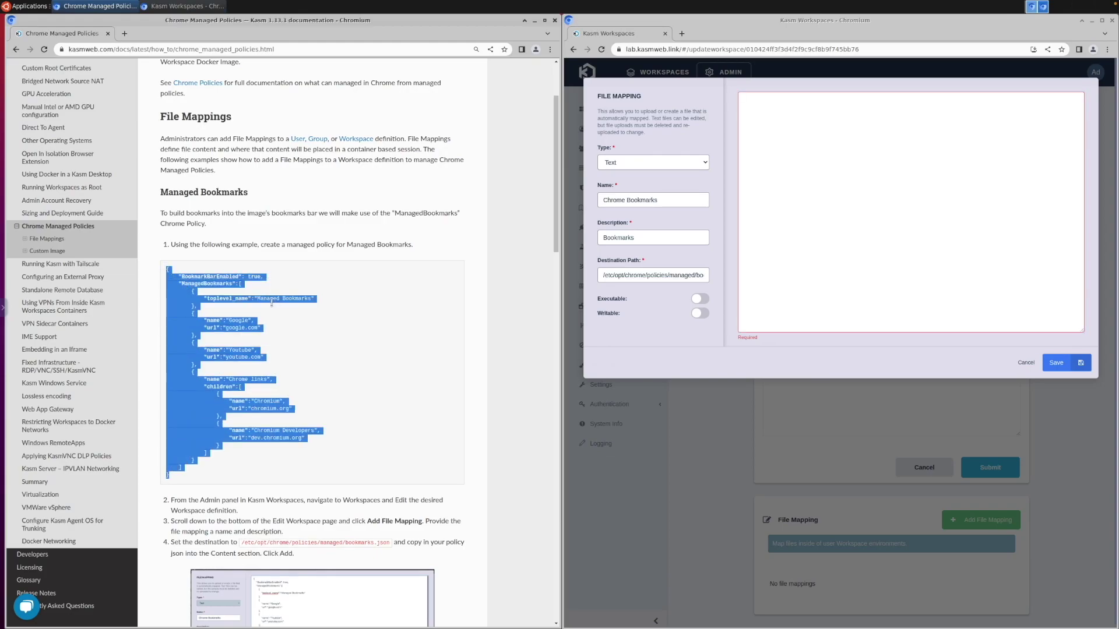
click(768, 122)
right_click(768, 122)
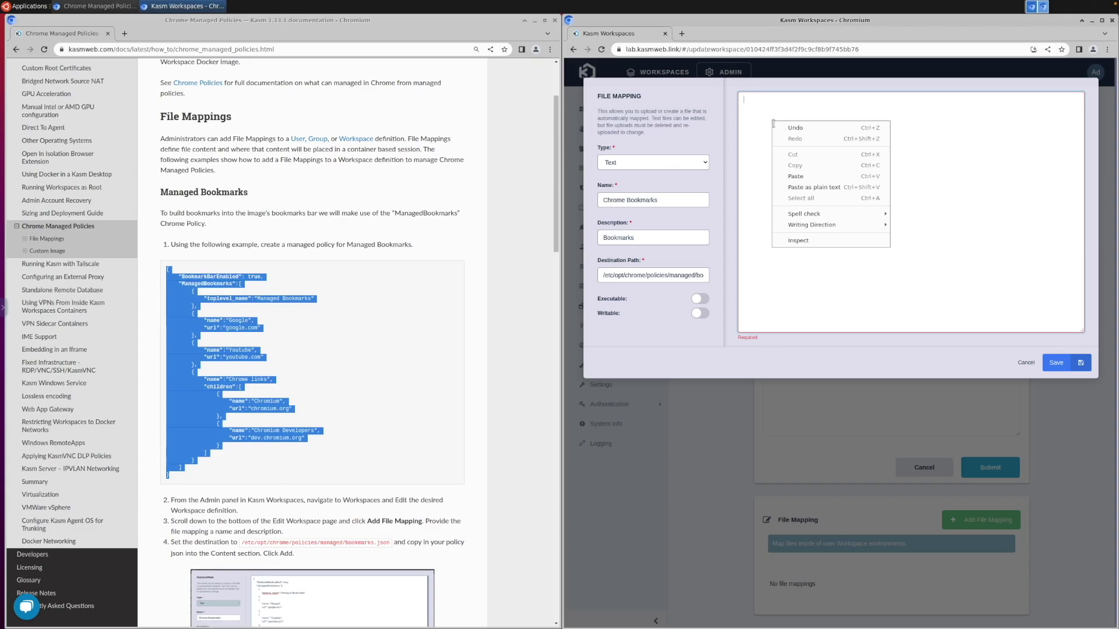
click(800, 176)
click(446, 354)
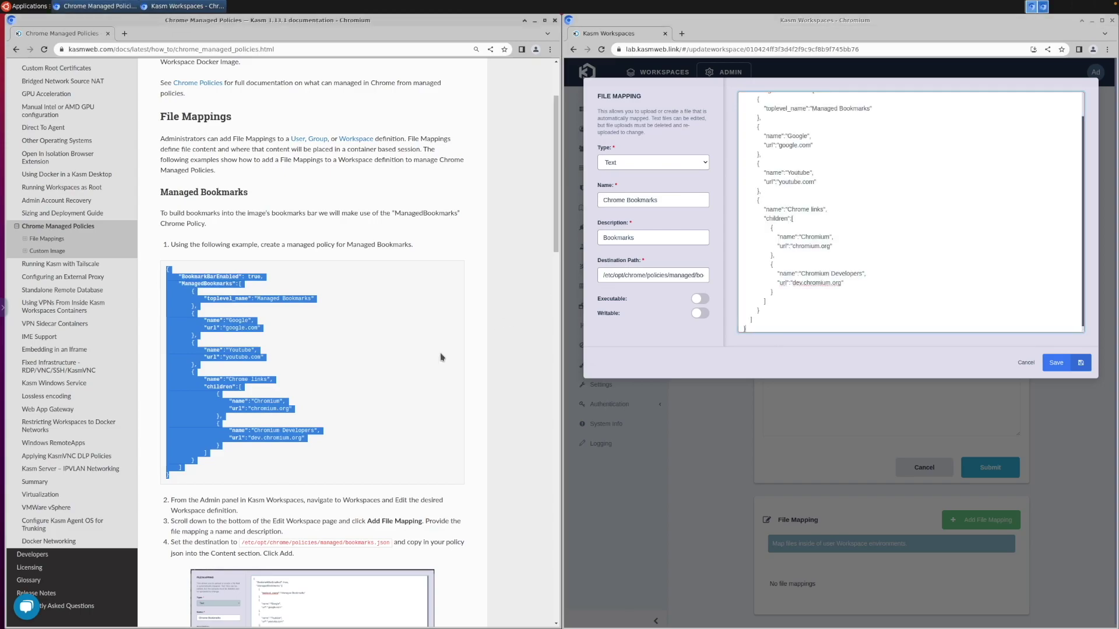
click(1057, 360)
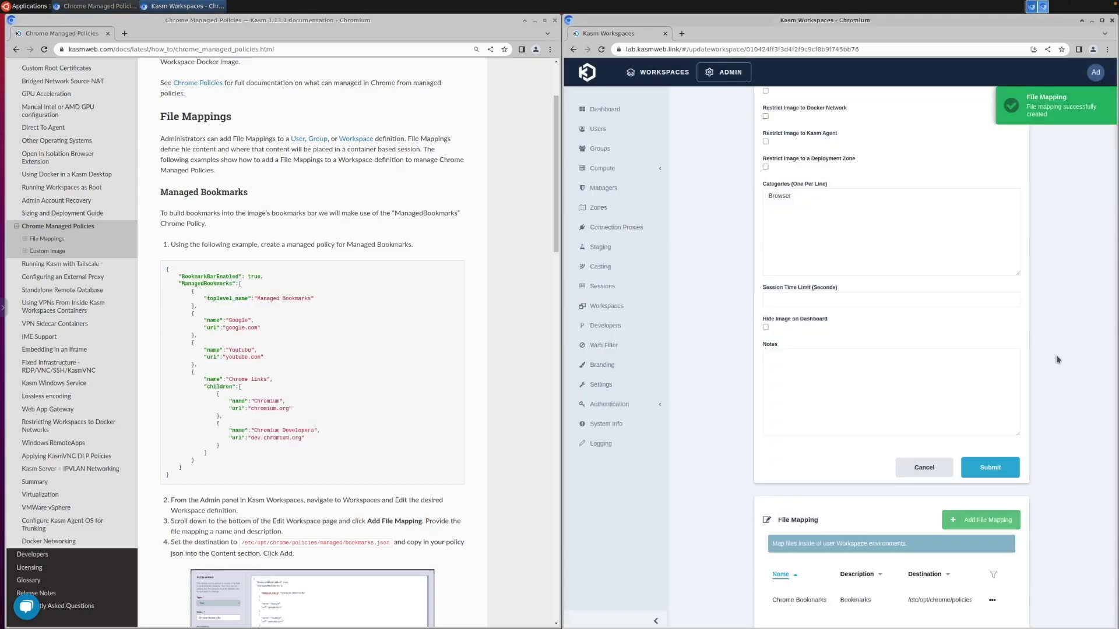
- Submit the Chrome workspace, launch a session, and check Managed Bookmarks for Google, Youtube, Chrome
click(992, 468)
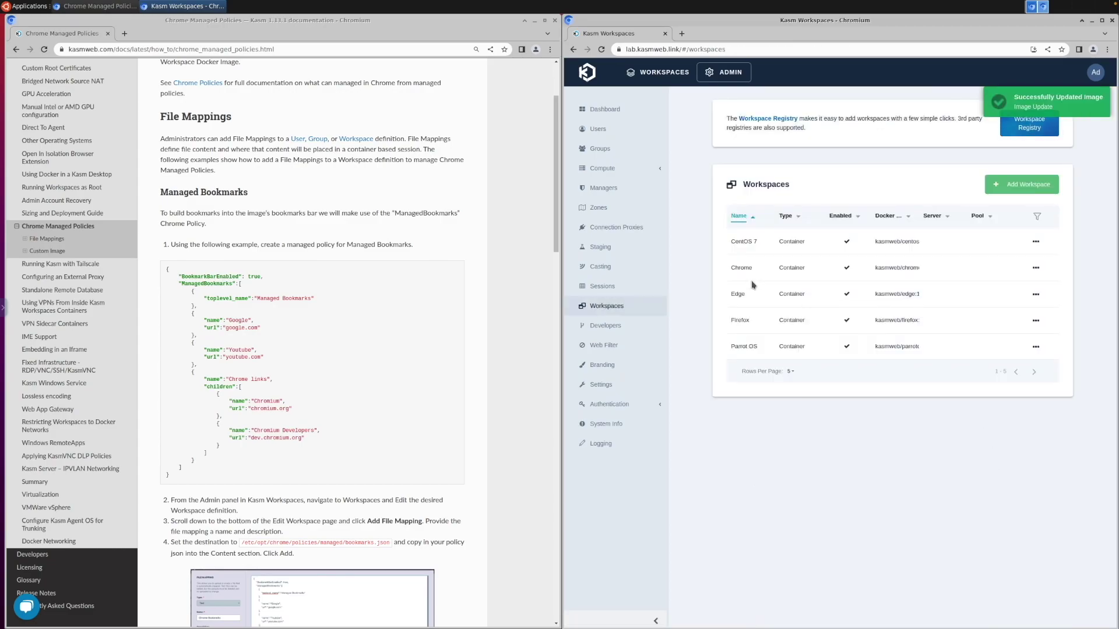
click(659, 75)
click(750, 301)
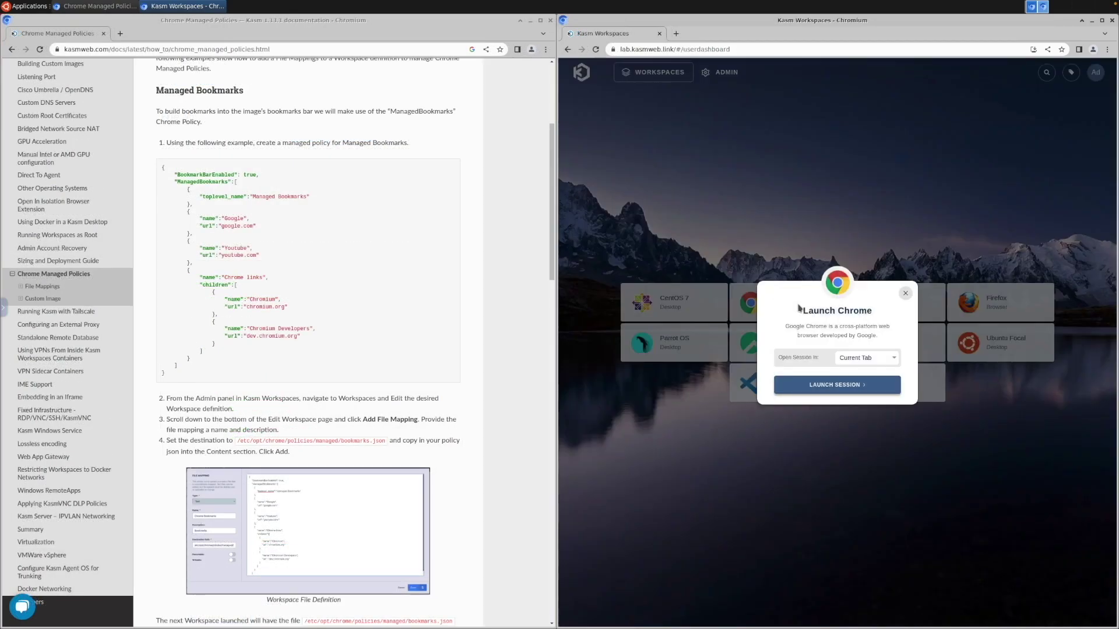
click(849, 387)
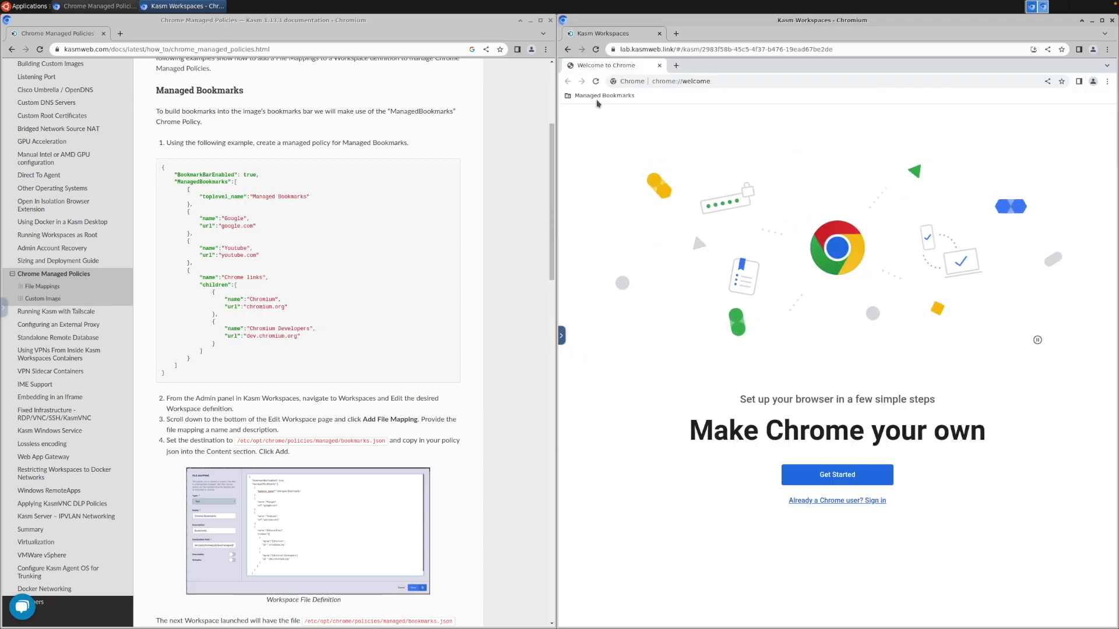
click(600, 98)
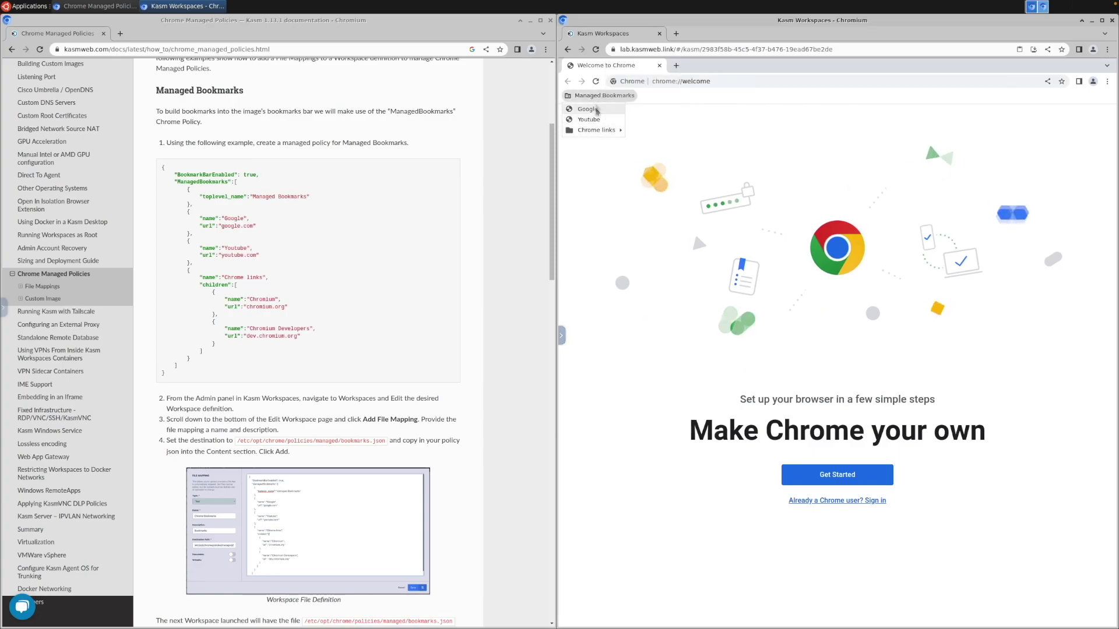
click(597, 122)
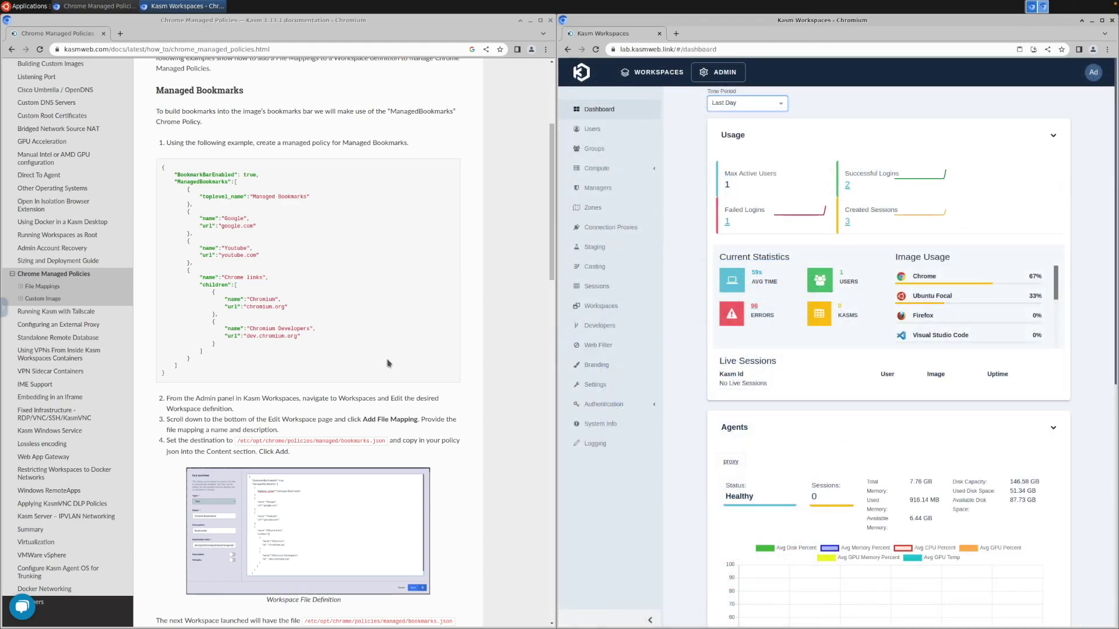
scroll(402, 358, down, 2)
scroll(388, 363, down, 2)
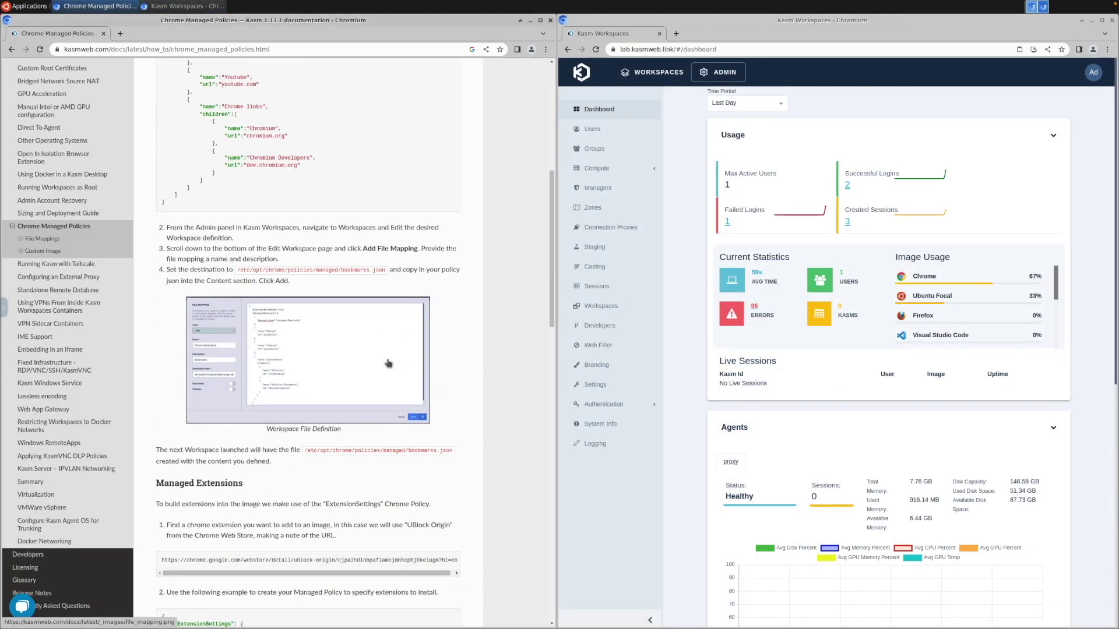
scroll(388, 363, down, 1)
scroll(389, 363, down, 1)
scroll(389, 363, down, 1)
scroll(389, 363, down, 1)
scroll(388, 363, down, 1)
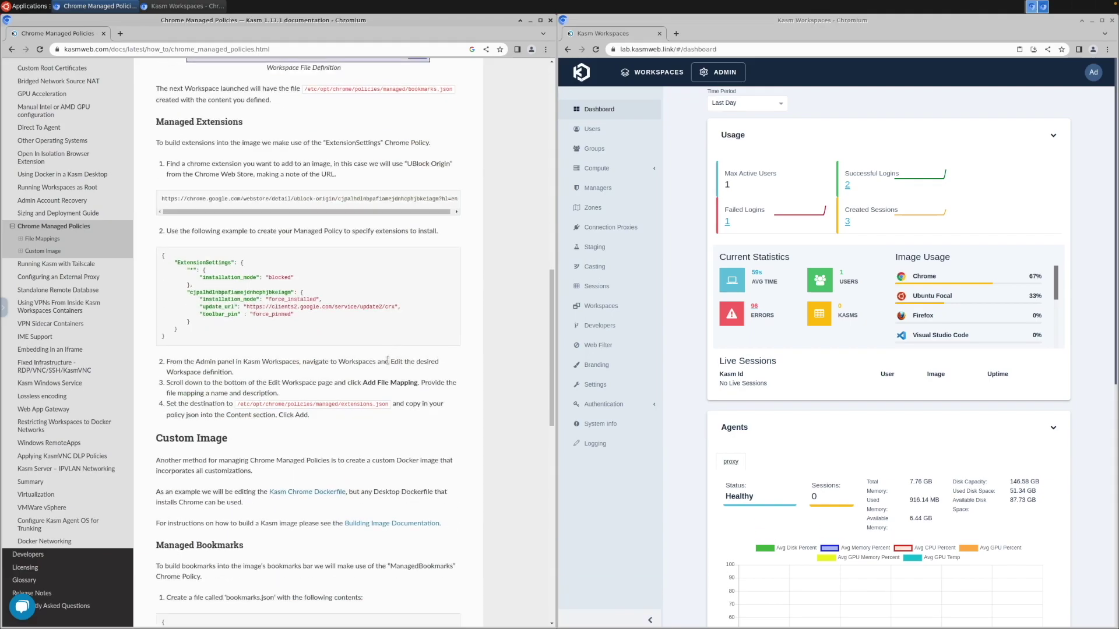
scroll(388, 361, down, 1)
scroll(388, 361, down, 1)
scroll(387, 362, down, 1)
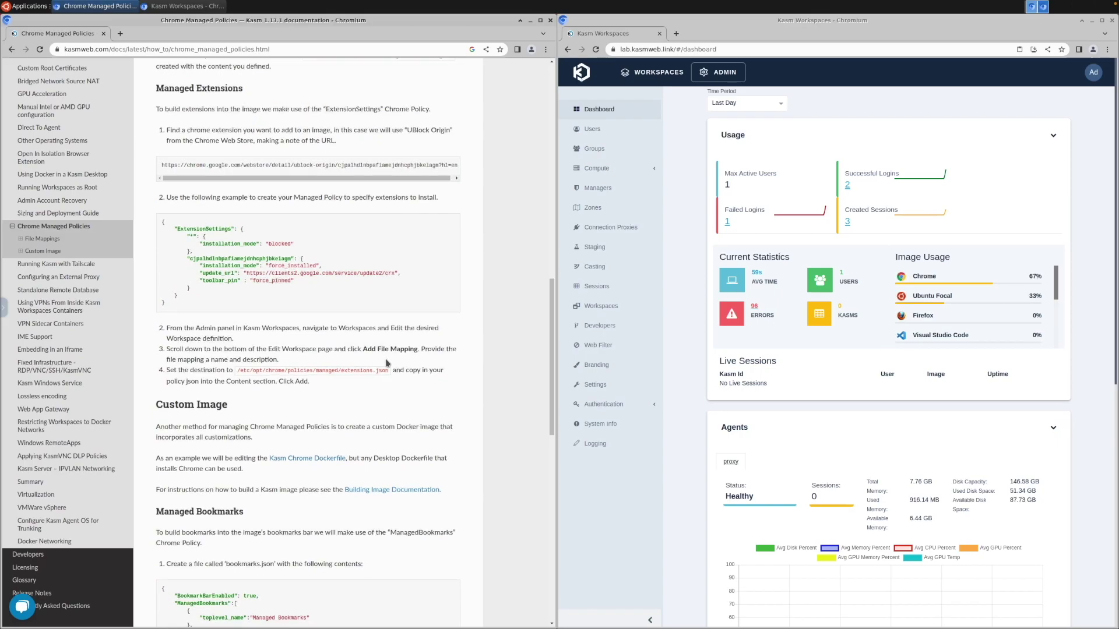
scroll(387, 362, down, 1)
scroll(387, 362, down, 1)
scroll(386, 361, down, 1)
scroll(386, 360, down, 1)
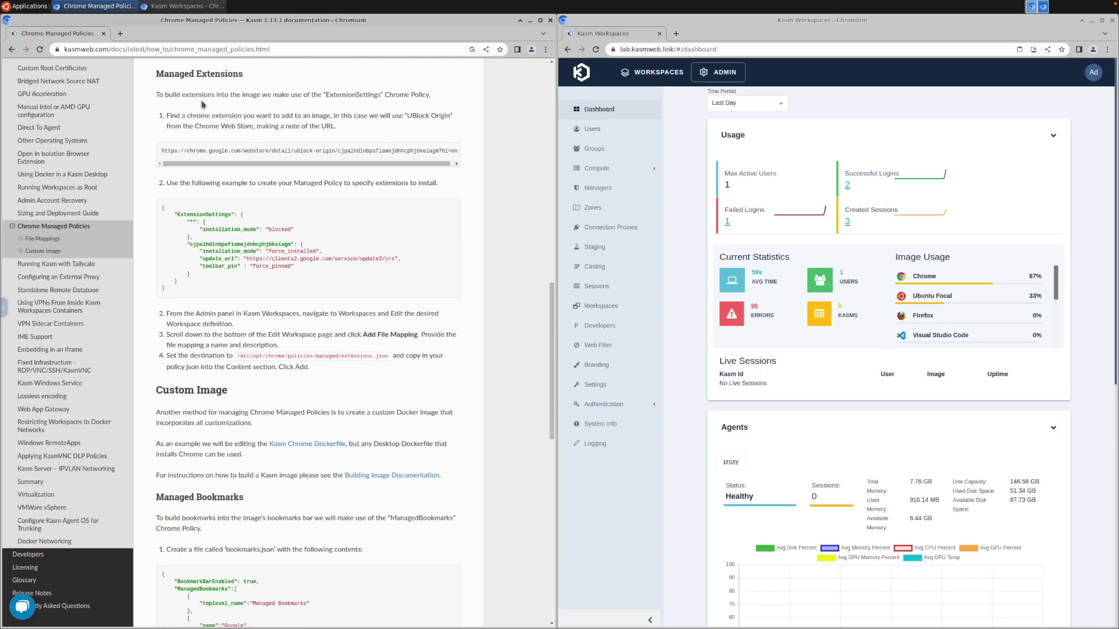
- Bring the guide's Managed Extensions section into view and briefly highlight its heading
drag(157, 74, 240, 75)
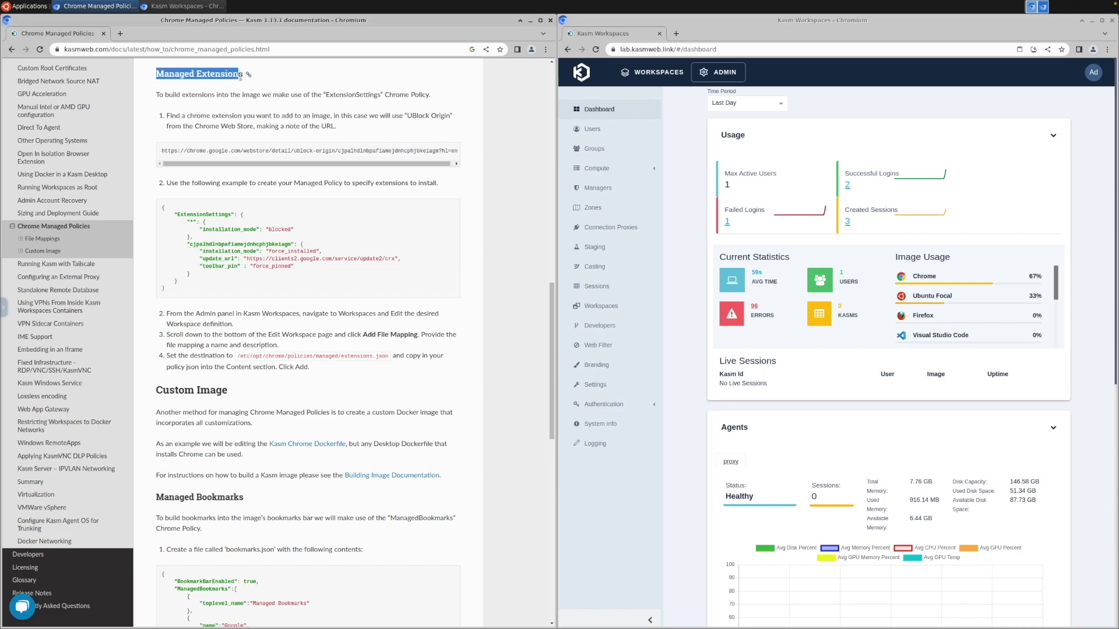
click(282, 85)
- Edit the Chrome workspace and start a new file mapping
click(602, 305)
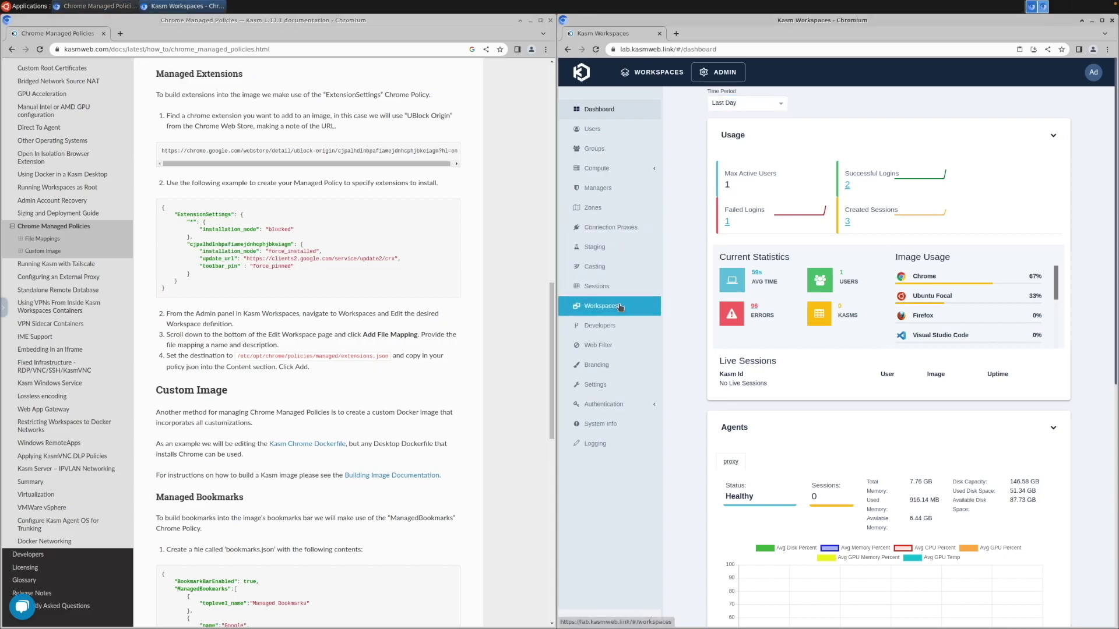
click(1034, 267)
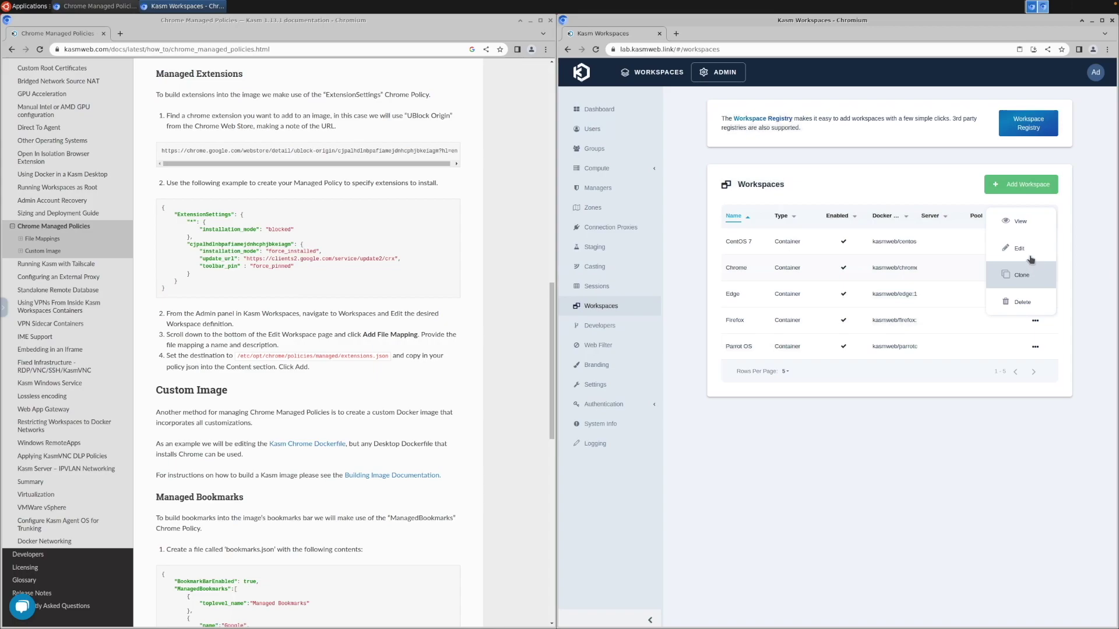
click(1024, 248)
scroll(902, 396, down, 10)
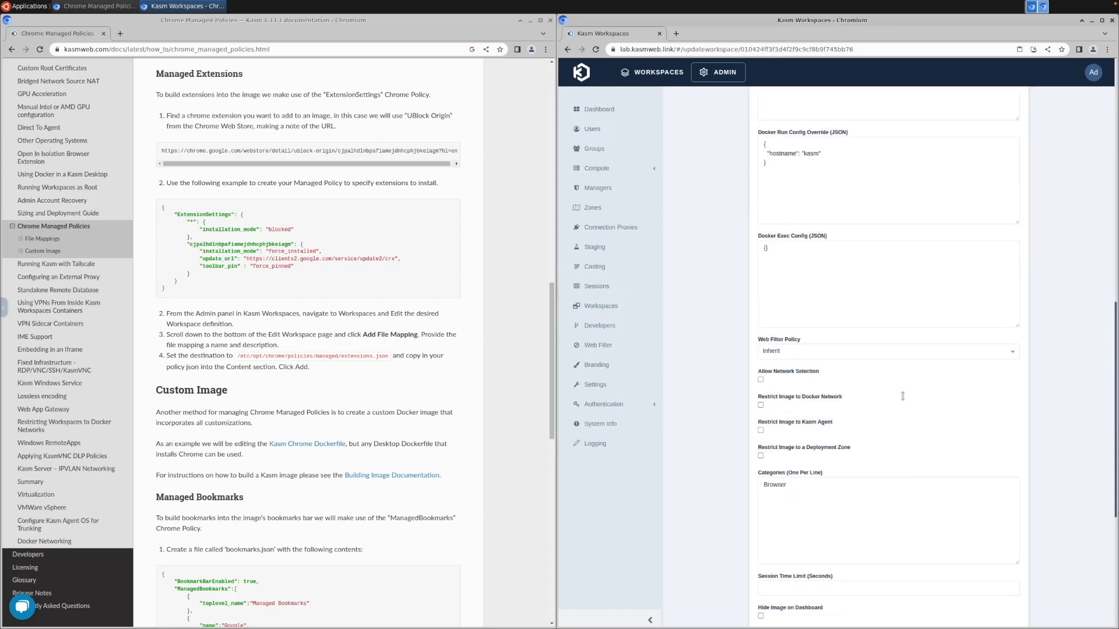
scroll(902, 396, down, 5)
click(993, 521)
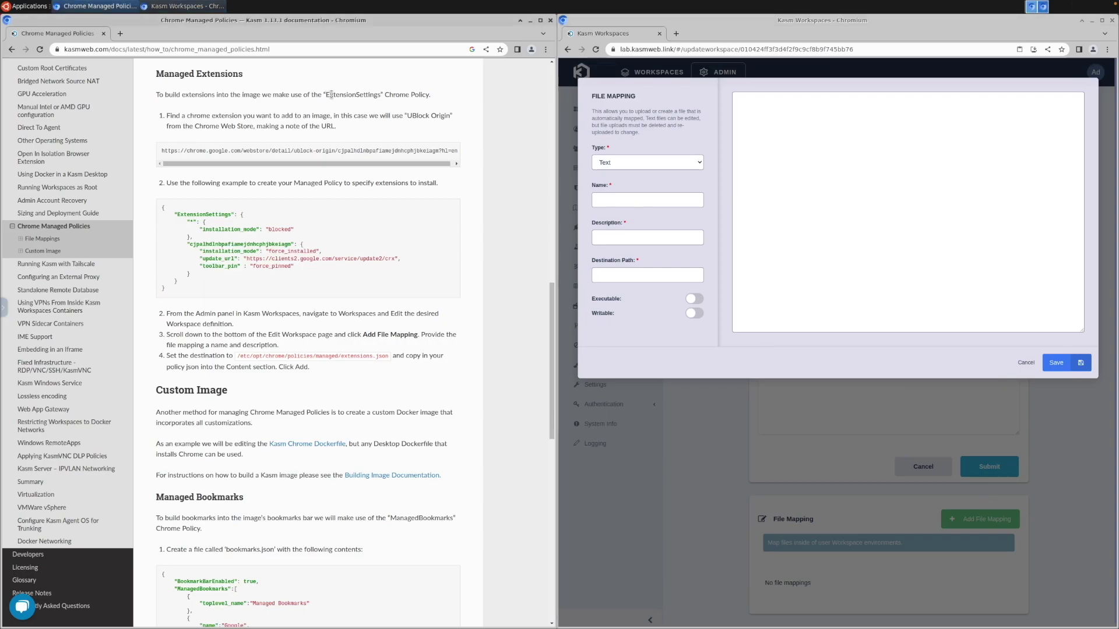
- Set the mapping name and description to 'ExtensionSettings', copied from the docs
drag(327, 94, 379, 96)
right_click(376, 98)
click(381, 105)
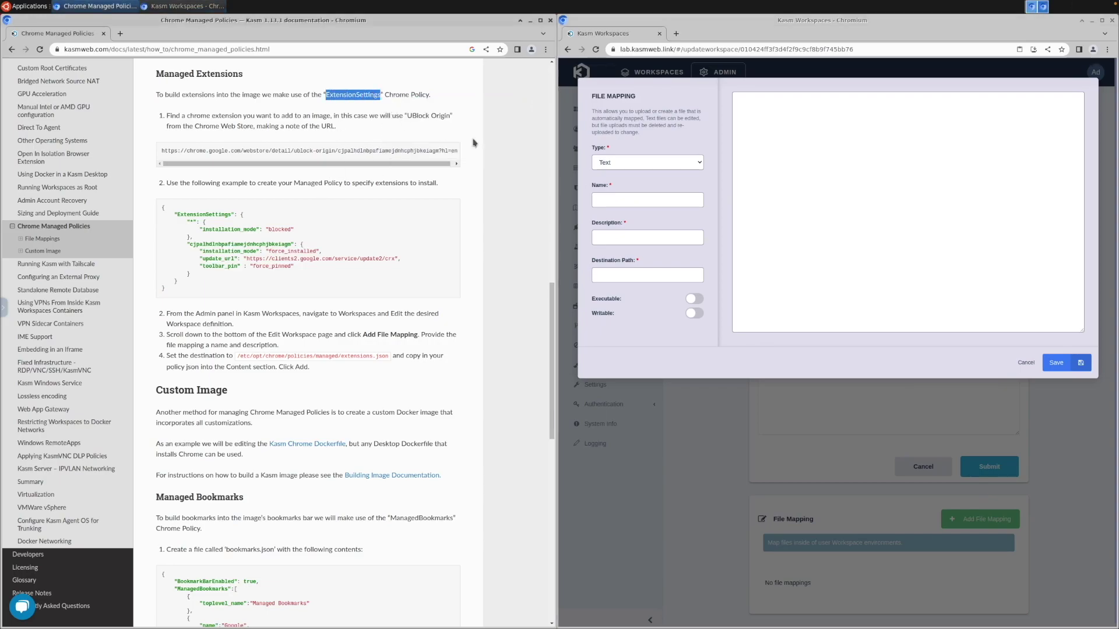
click(630, 199)
right_click(628, 197)
click(651, 253)
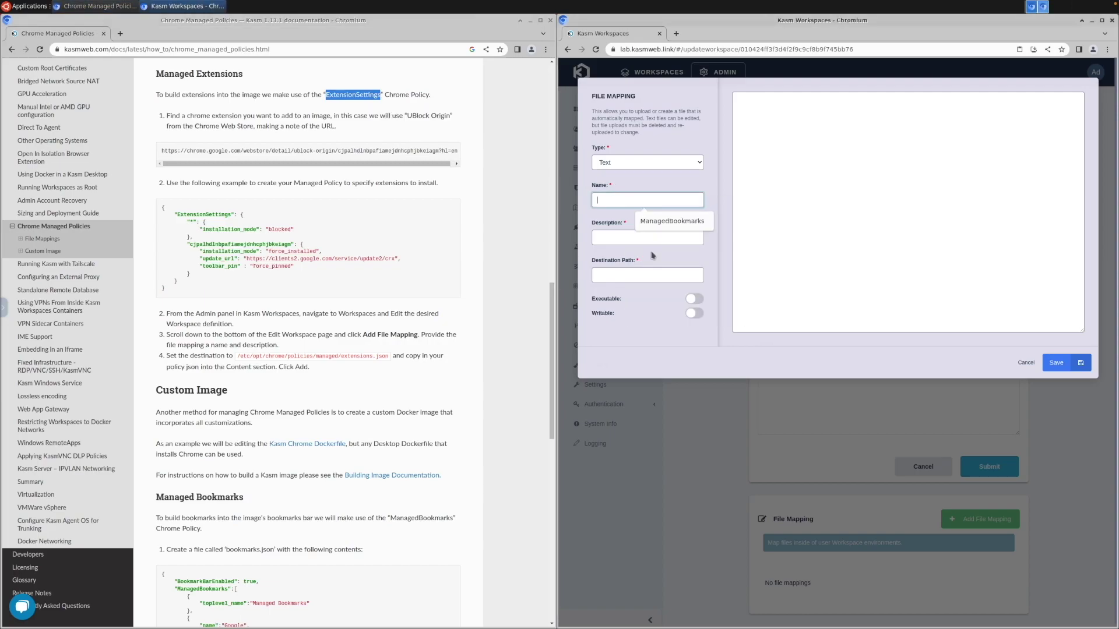
click(628, 238)
right_click(625, 239)
click(648, 295)
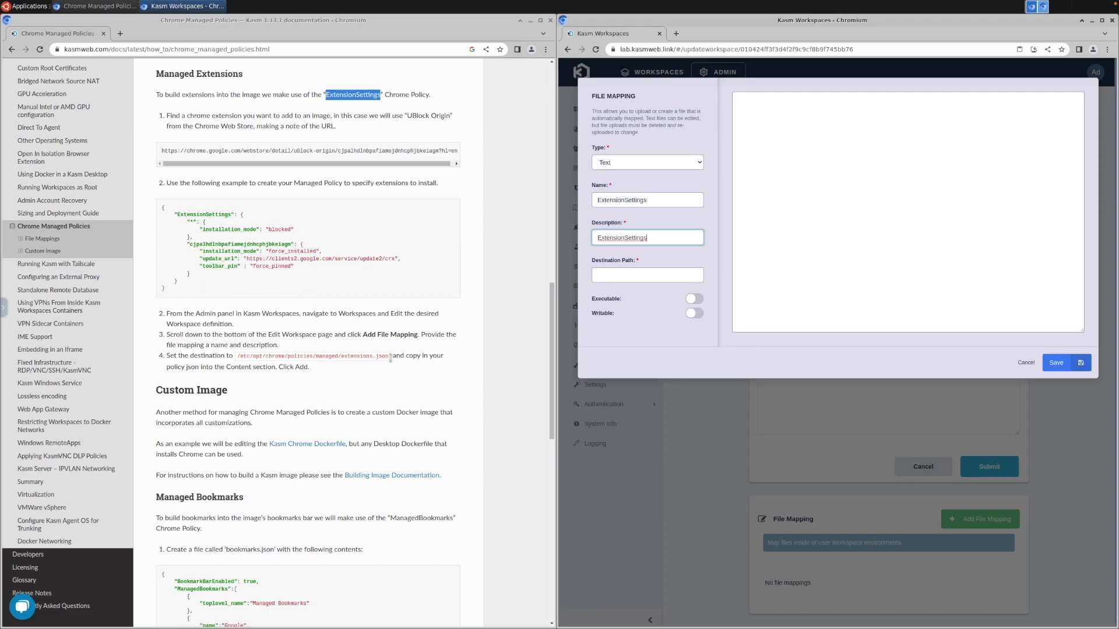
- Set the destination path to /etc/opt/chrome/policies/managed/extensions.json
drag(388, 358, 236, 357)
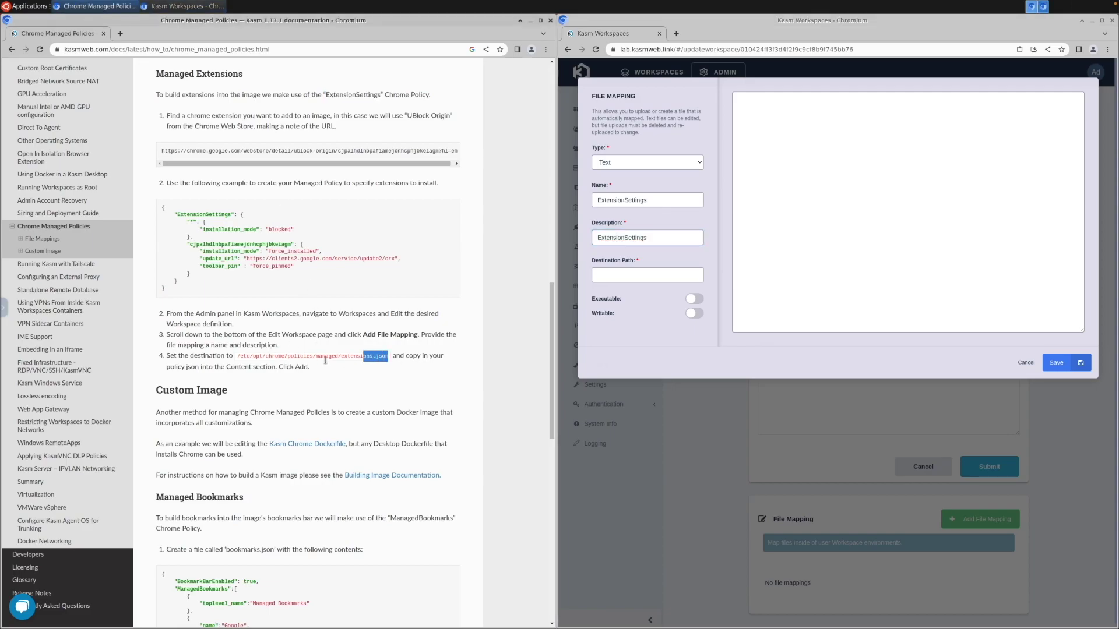
right_click(242, 357)
click(275, 369)
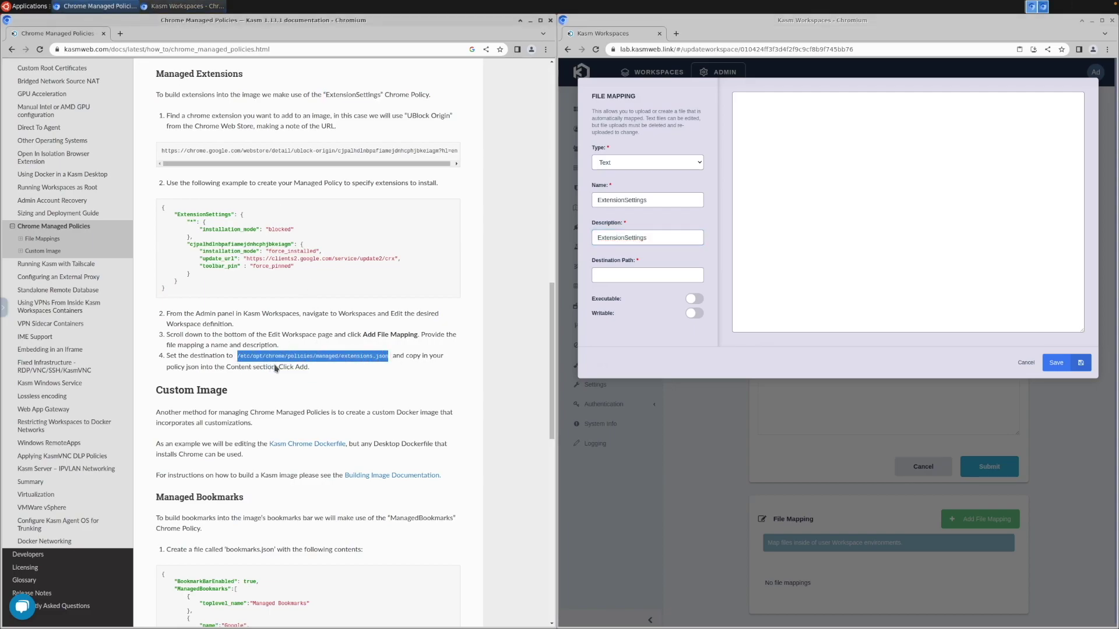
right_click(656, 280)
click(683, 325)
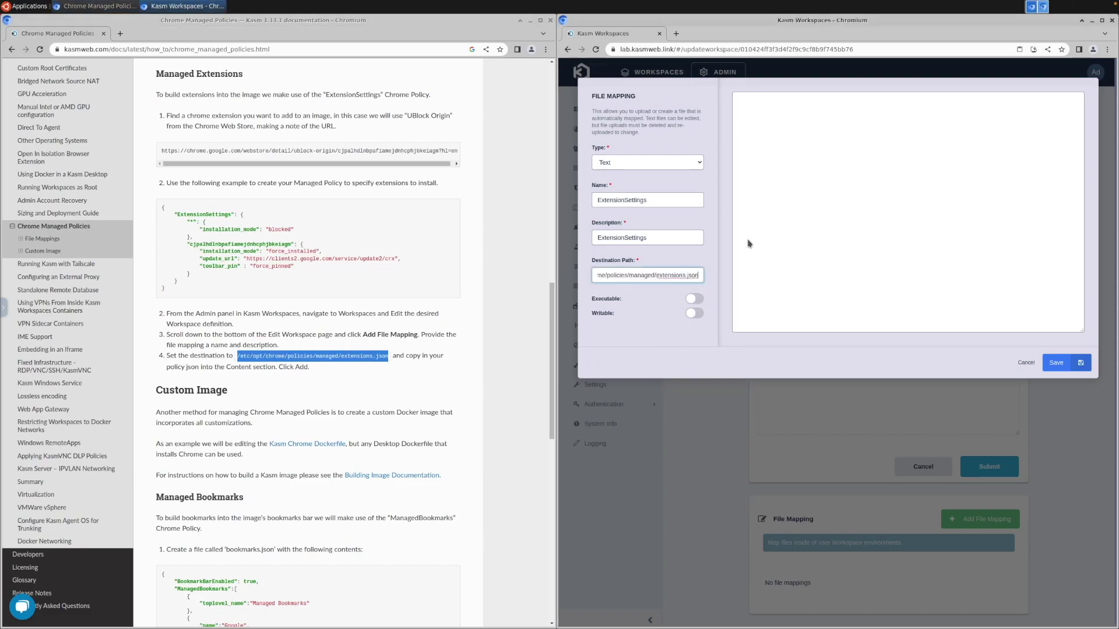
- Paste the ExtensionSettings JSON example as file content and save the mapping
click(799, 155)
click(170, 293)
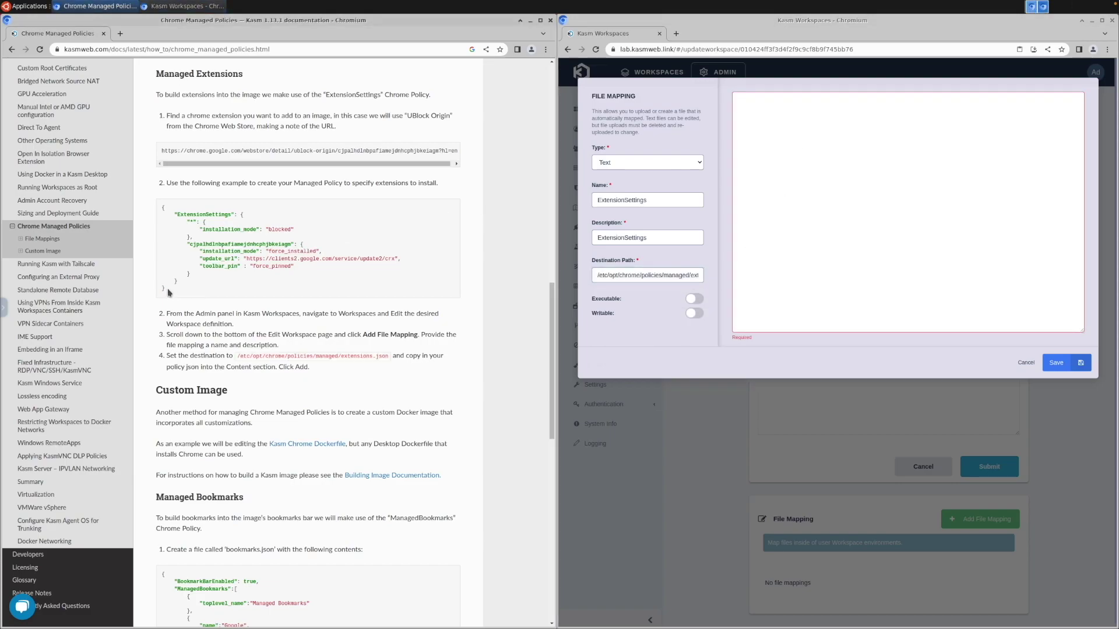
drag(171, 293, 161, 210)
right_click(169, 218)
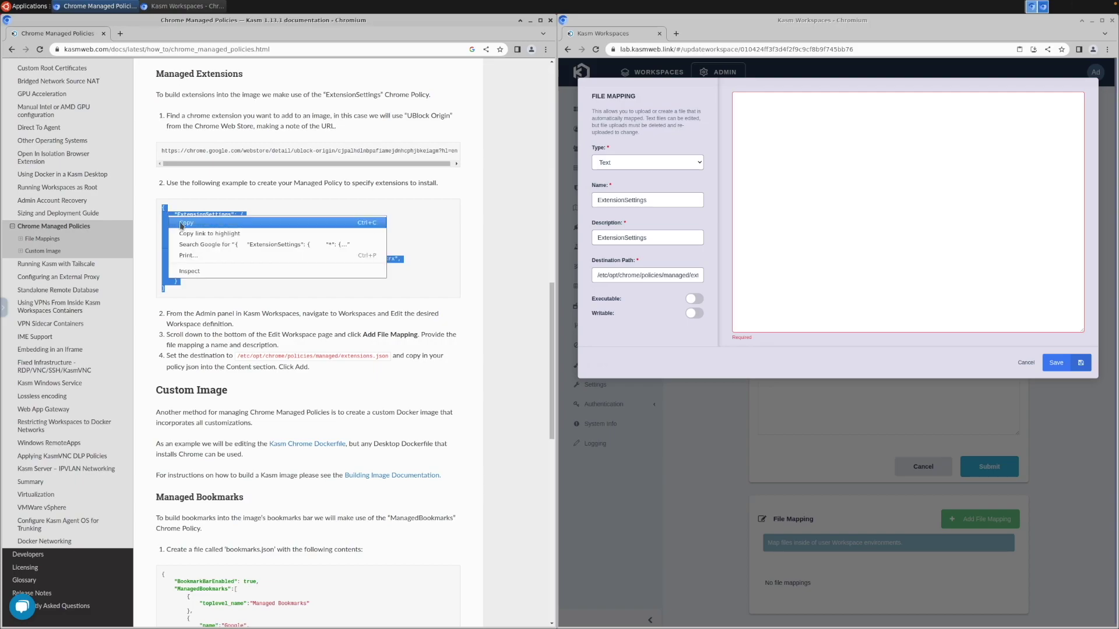
click(181, 224)
click(218, 285)
click(815, 147)
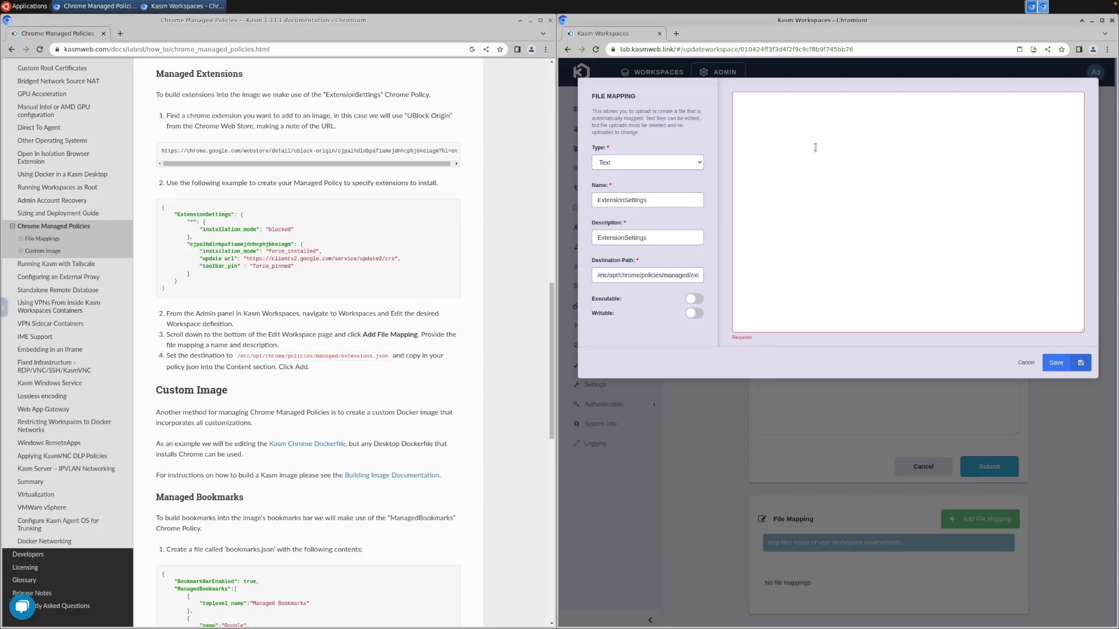
right_click(815, 147)
click(826, 193)
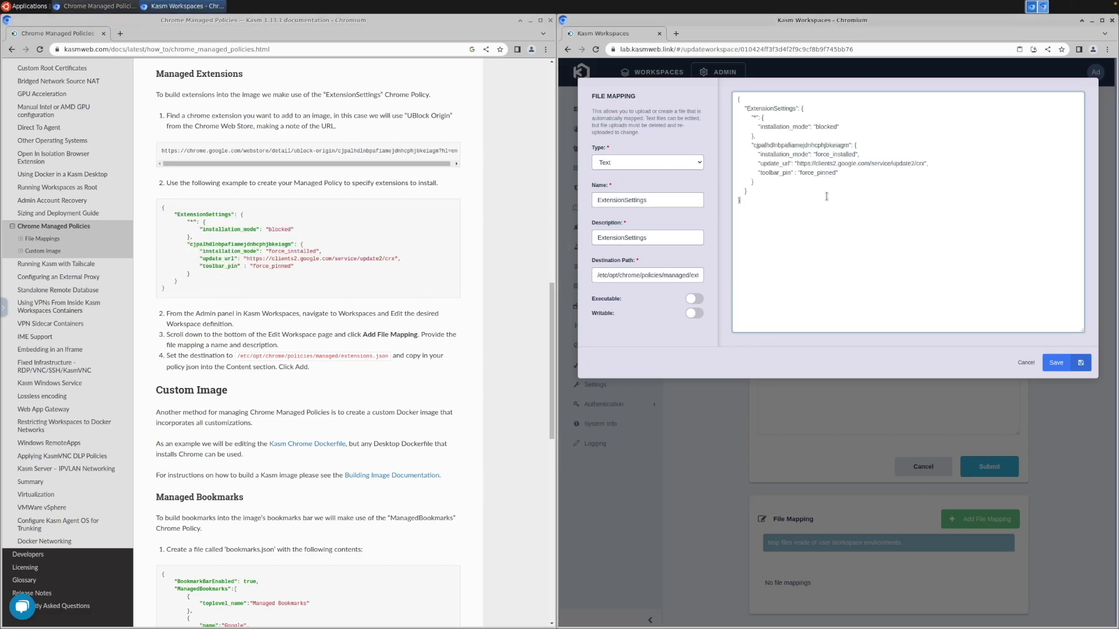
click(1063, 366)
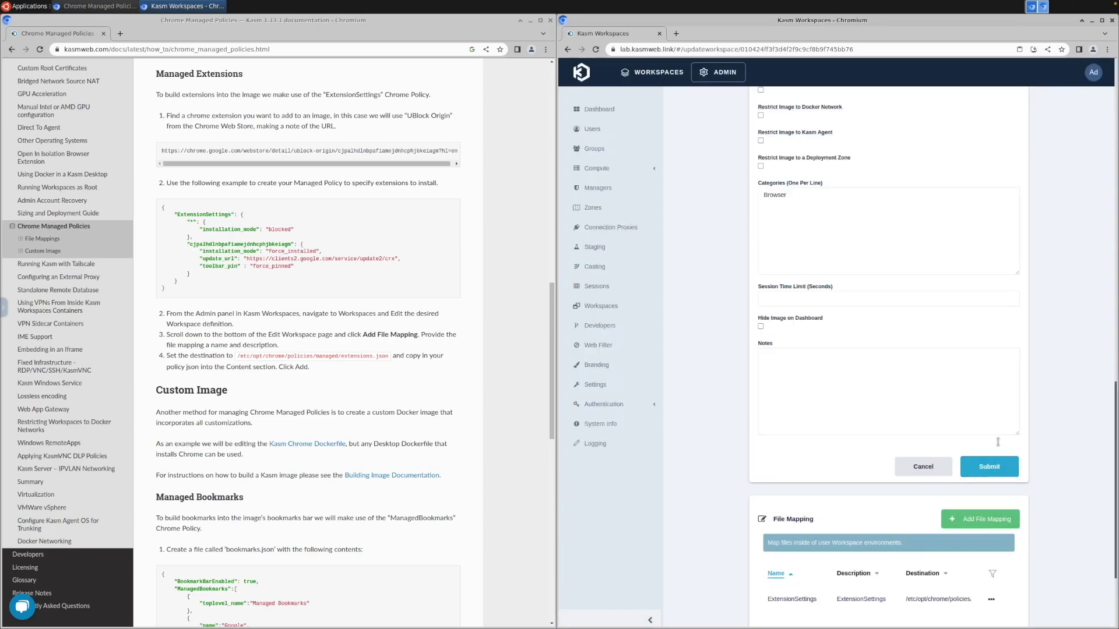
- Submit the updated Chrome workspace and launch a new Chrome session
click(995, 468)
click(656, 77)
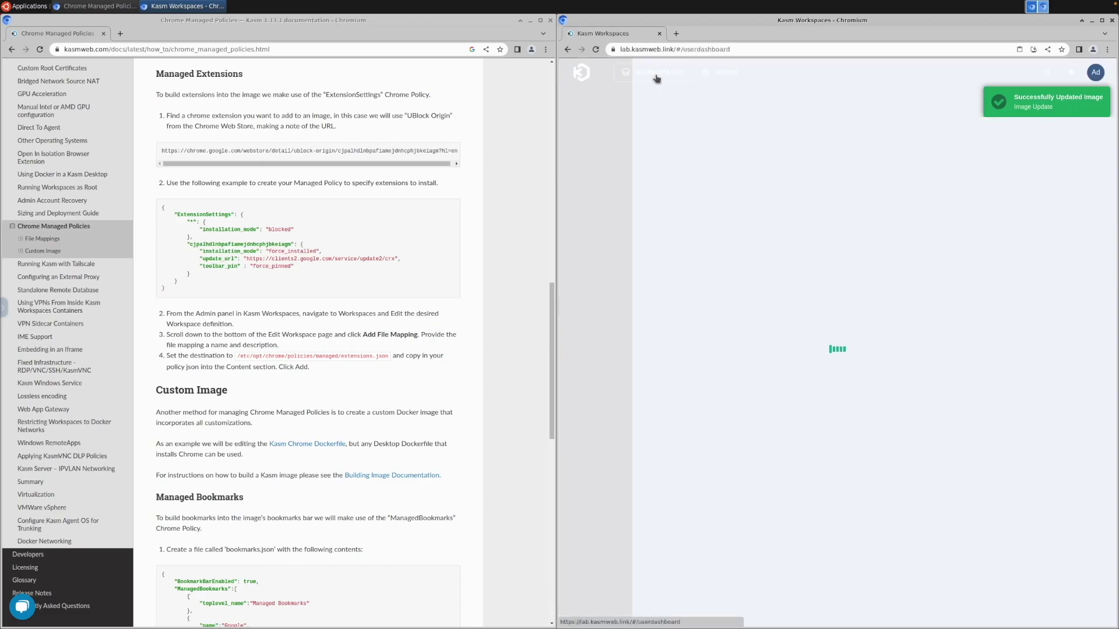
click(770, 306)
click(835, 387)
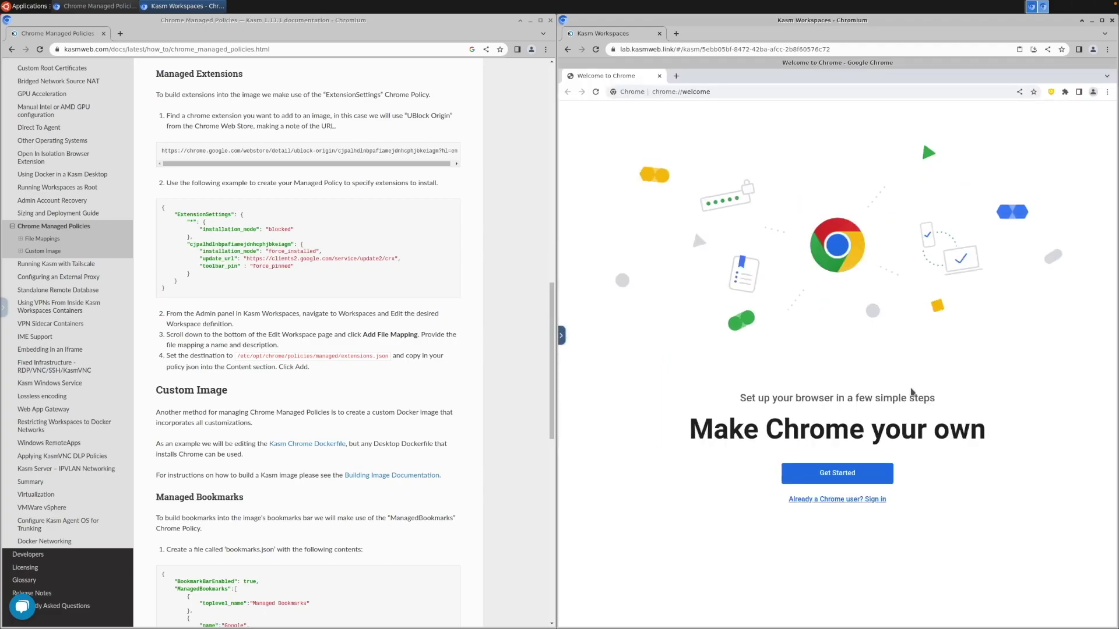
- Confirm the uBlock Origin extension is present, then search kasmweb and open kasmweb.com
click(1051, 93)
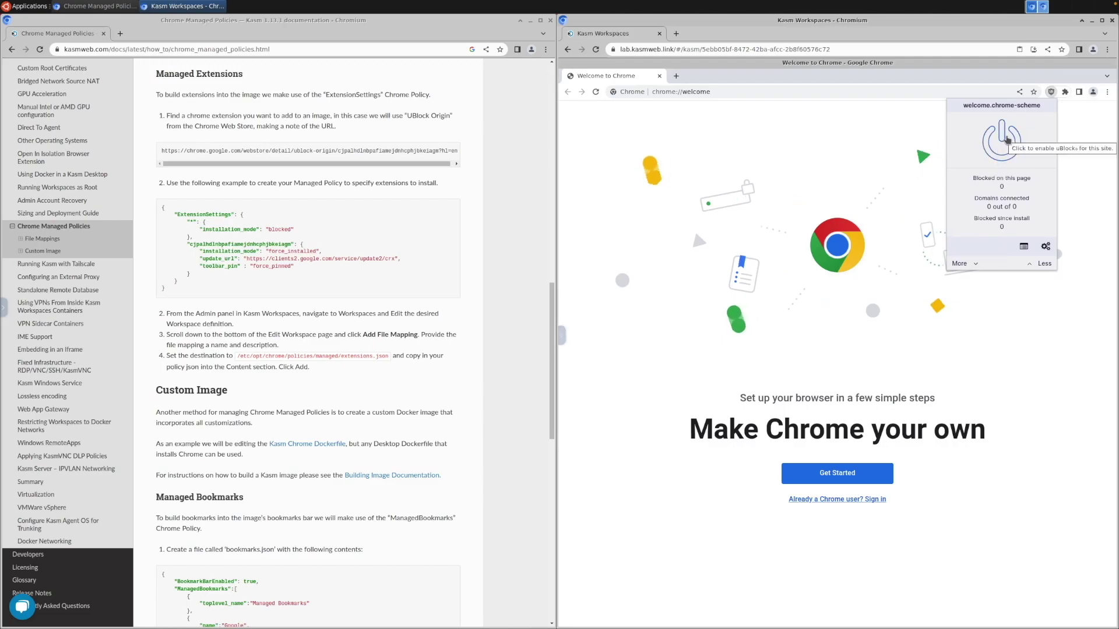
click(720, 91)
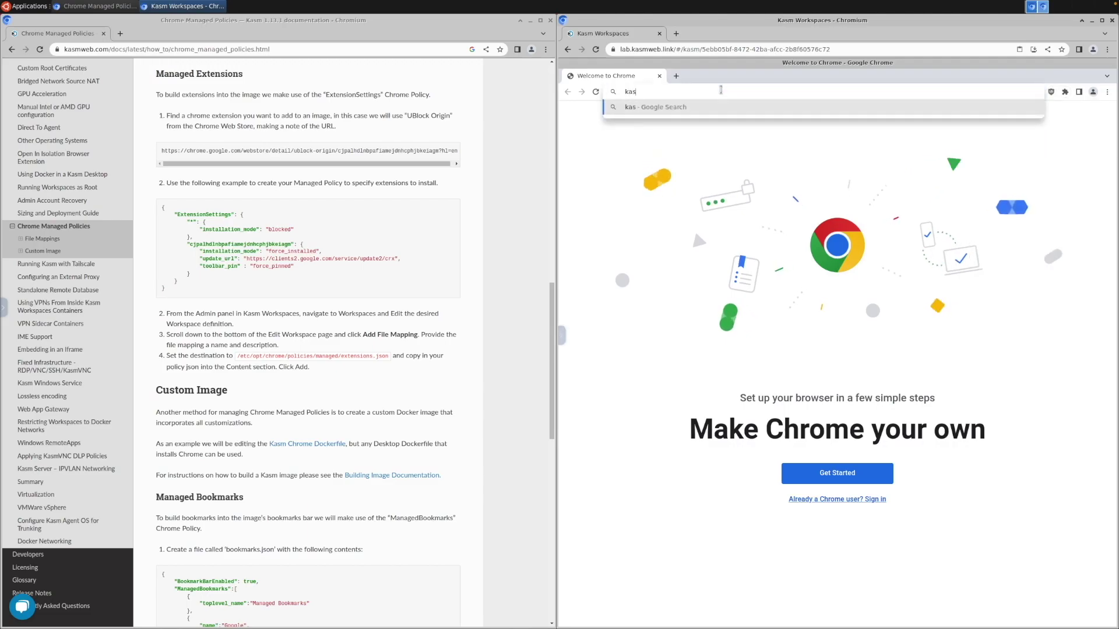
text(kasmweb)
key(Return)
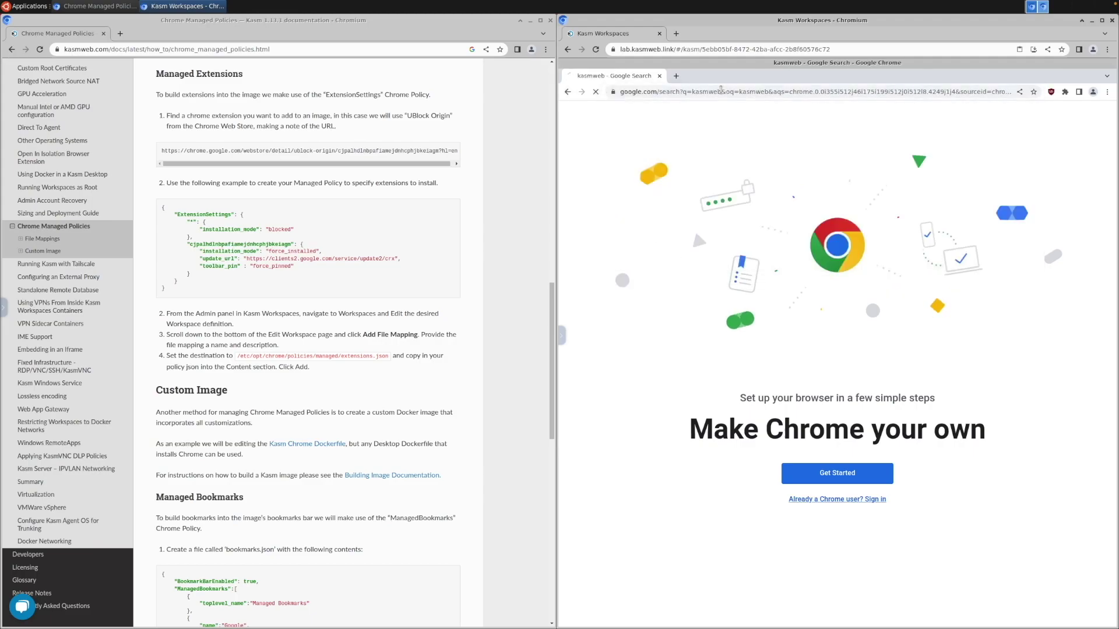
click(649, 212)
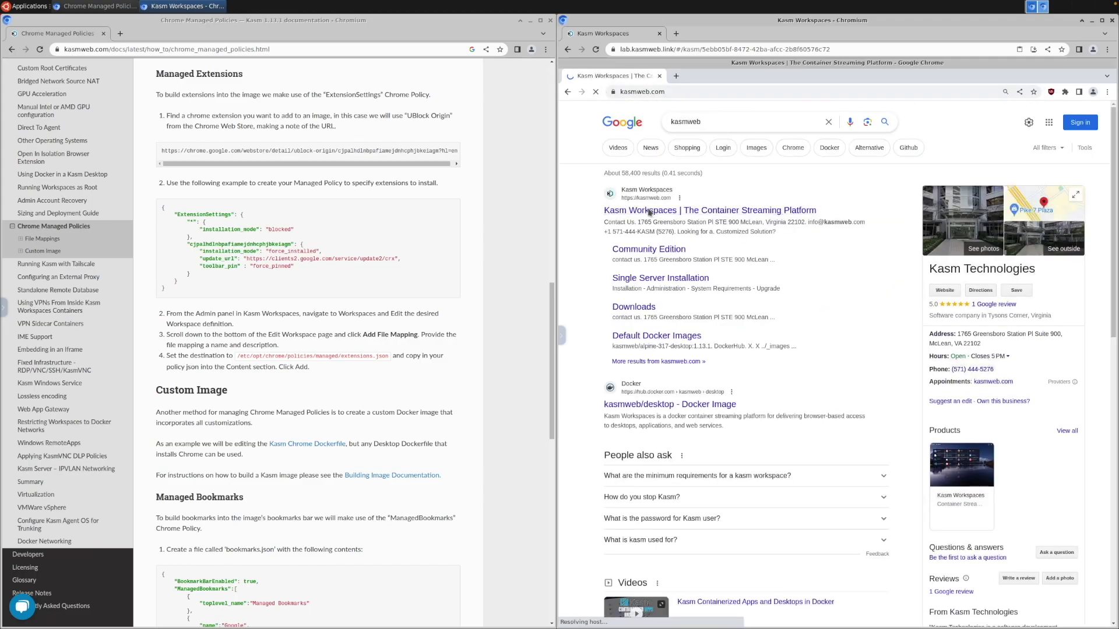